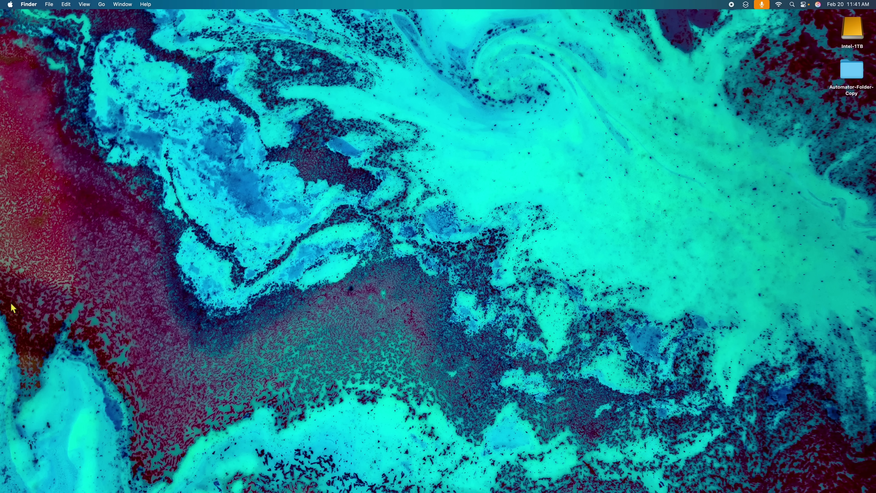
- Launch Unsplash Wallpapers and set the previewed pink and blue fluid-art image as the desktop wallpaper
{"action": "mouse_move", "coordinate": [2, 491]}
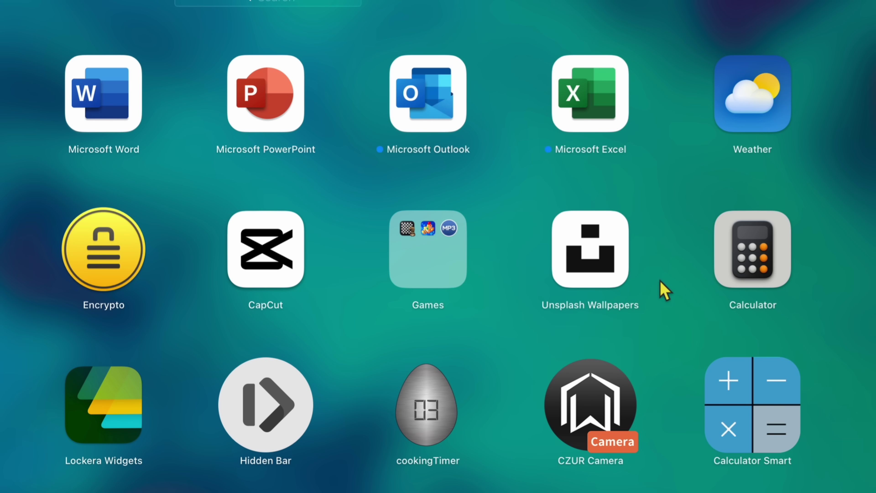
{"action": "left_click", "coordinate": [588, 264]}
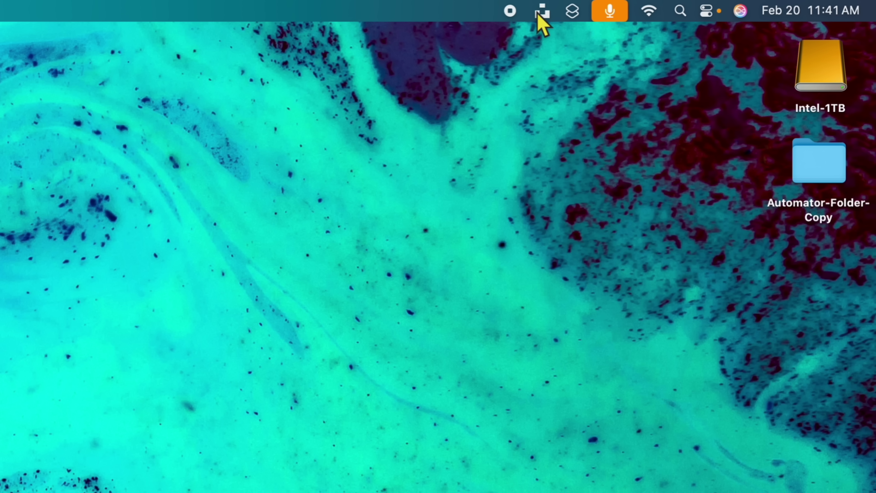
{"action": "left_click", "coordinate": [544, 17]}
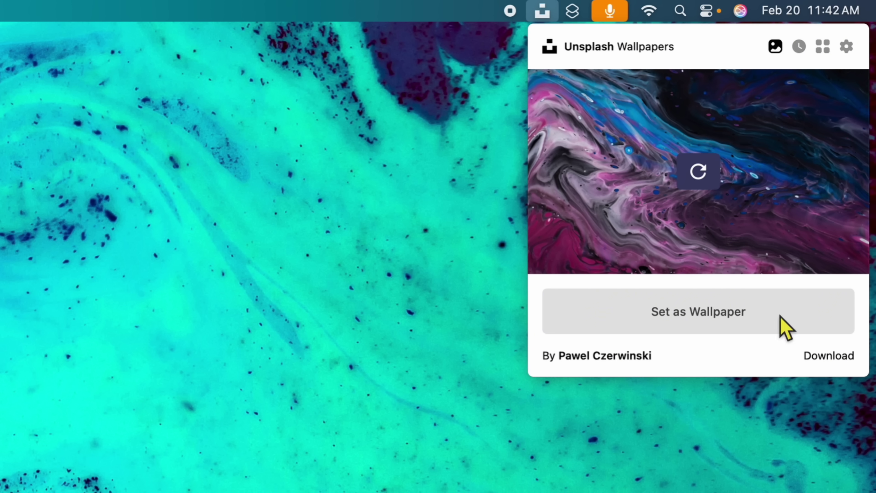
{"action": "left_click", "coordinate": [728, 317]}
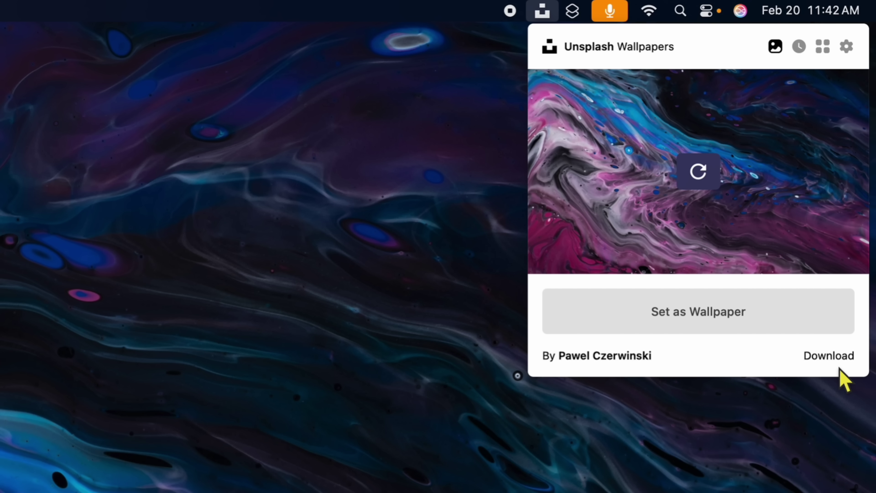
- Cycle through wallpaper suggestions to the aerial photo of Primošten, Croatia, and set it as the desktop wallpaper
{"action": "left_click", "coordinate": [703, 176]}
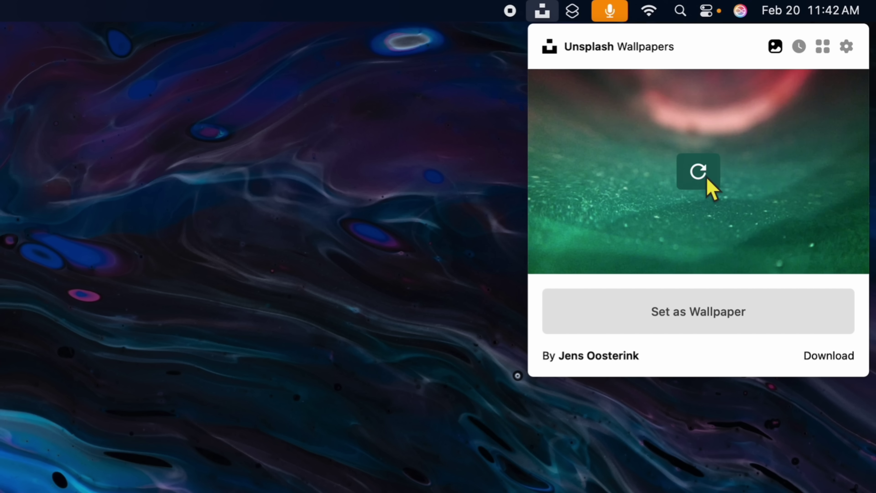
{"action": "left_click", "coordinate": [708, 179]}
{"action": "left_click", "coordinate": [706, 177]}
{"action": "left_click", "coordinate": [706, 175]}
{"action": "left_click", "coordinate": [706, 176]}
{"action": "left_click", "coordinate": [705, 176]}
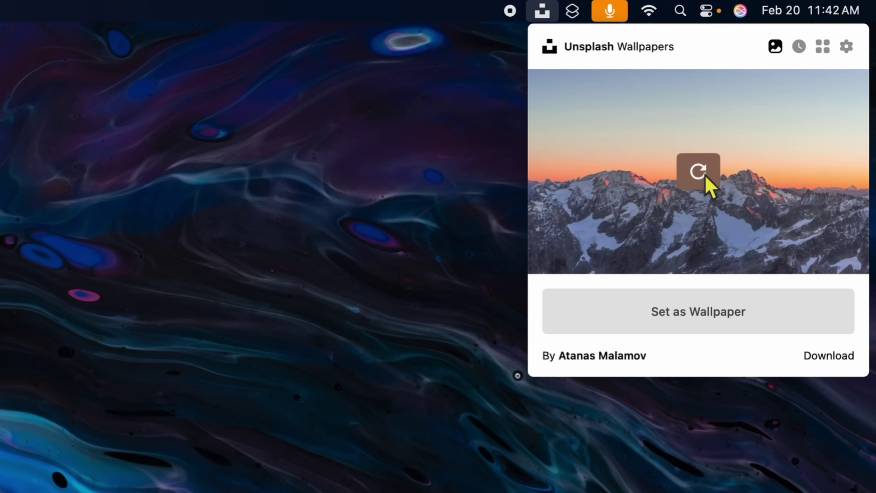
{"action": "left_click", "coordinate": [706, 174]}
{"action": "left_click", "coordinate": [706, 174]}
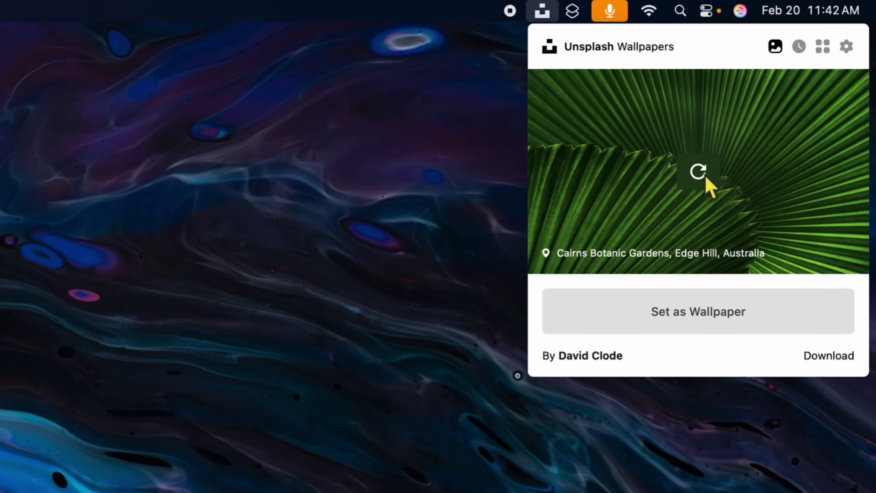
{"action": "left_click", "coordinate": [706, 174]}
{"action": "left_click", "coordinate": [705, 174]}
{"action": "left_click", "coordinate": [706, 175]}
{"action": "left_click", "coordinate": [705, 175]}
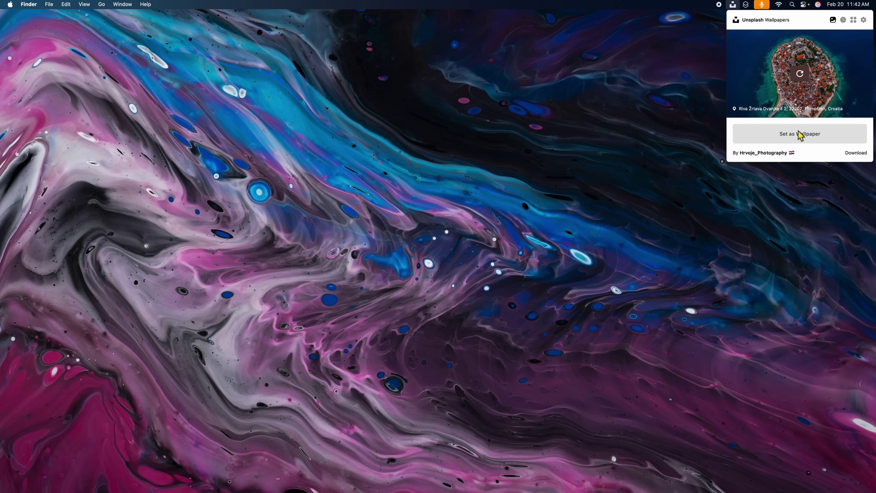
{"action": "left_click", "coordinate": [800, 136]}
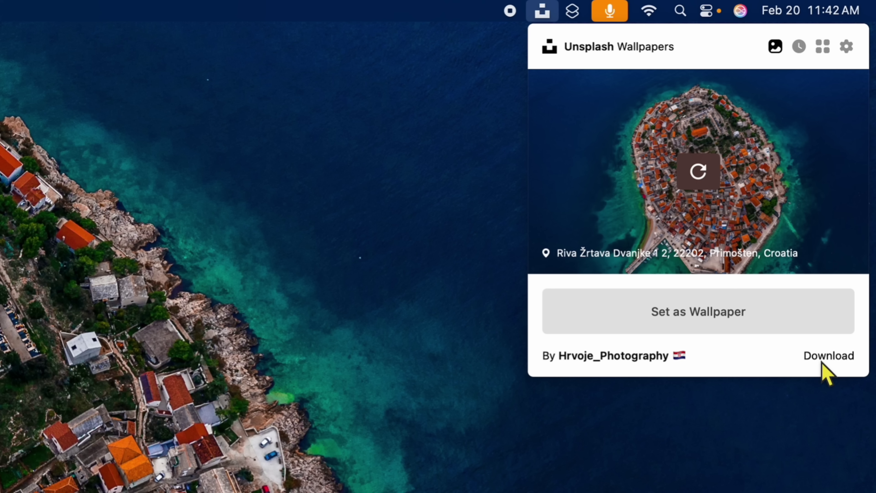
- Review the Unsplash Wallpapers settings and its wallpaper categories
{"action": "left_click", "coordinate": [852, 50]}
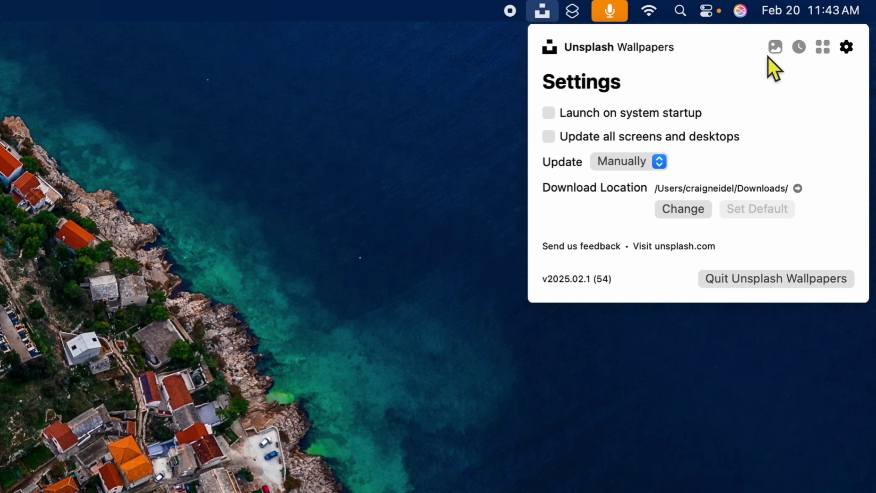
{"action": "left_click", "coordinate": [822, 48]}
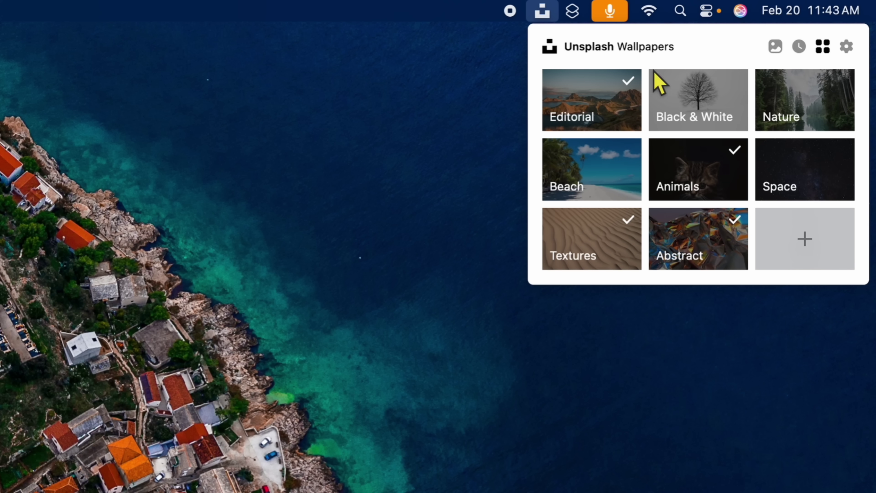
{"action": "left_click", "coordinate": [428, 138]}
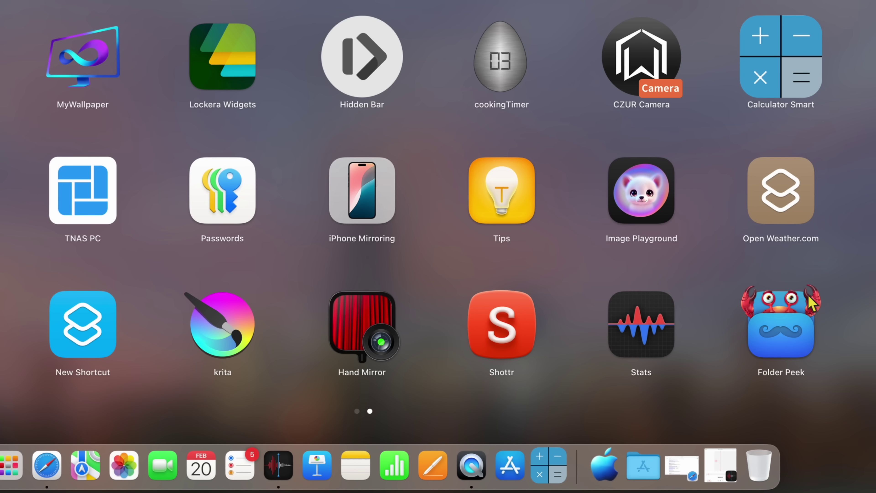
- Switch to Folder Peek and add the Downloads folder to it
{"action": "left_click", "coordinate": [791, 335]}
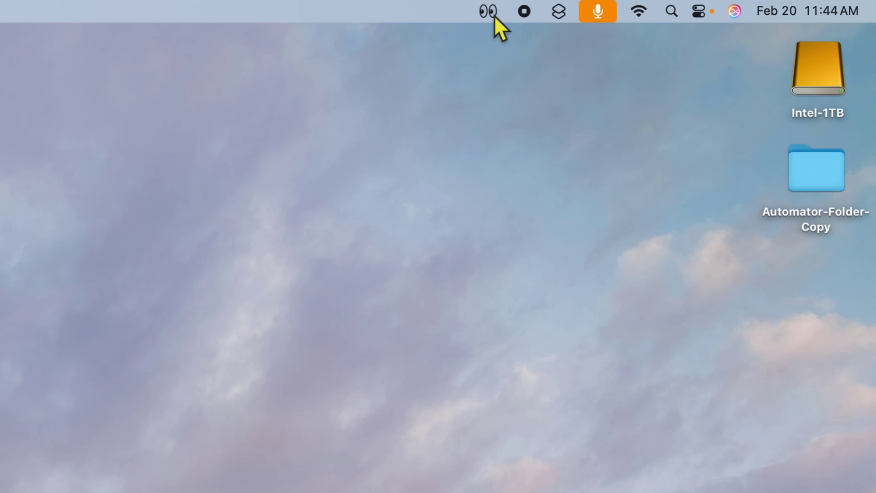
{"action": "left_click", "coordinate": [495, 15]}
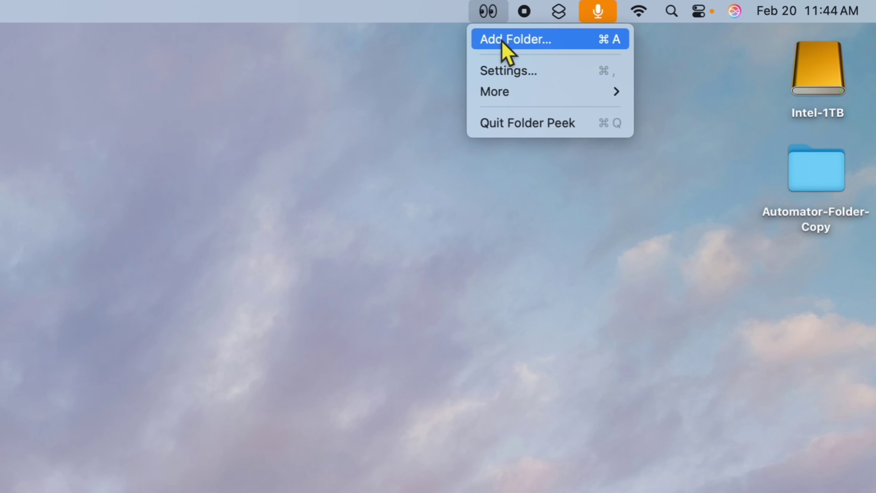
{"action": "mouse_move", "coordinate": [522, 97]}
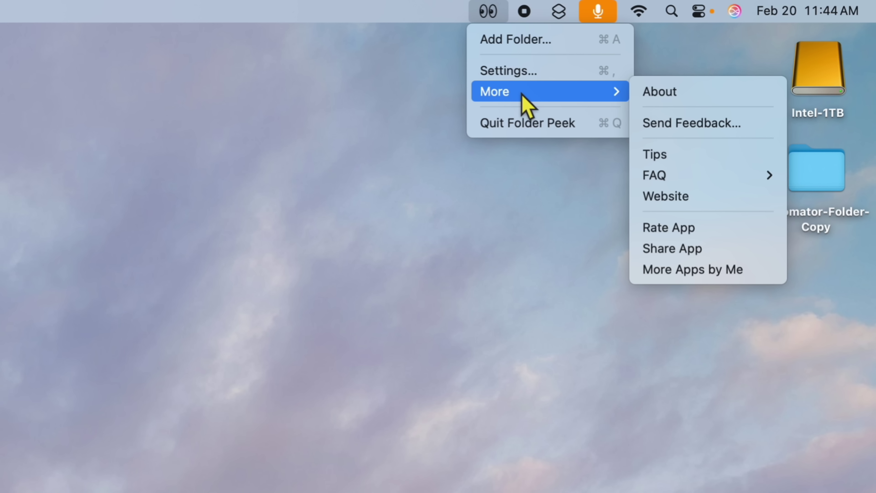
{"action": "left_click", "coordinate": [522, 46]}
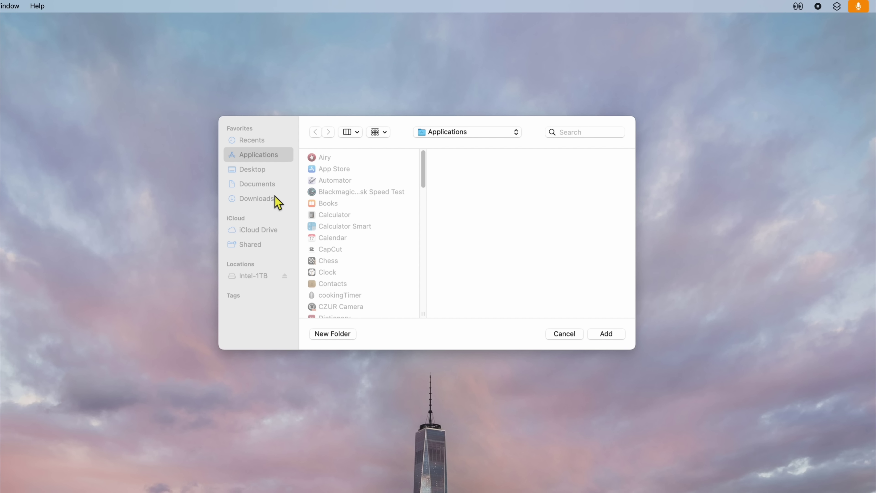
{"action": "left_click", "coordinate": [257, 199]}
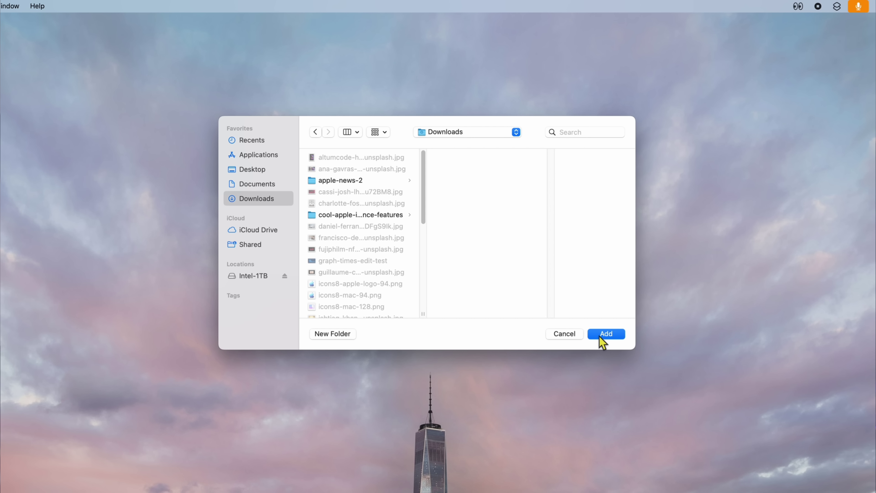
{"action": "left_click", "coordinate": [606, 334]}
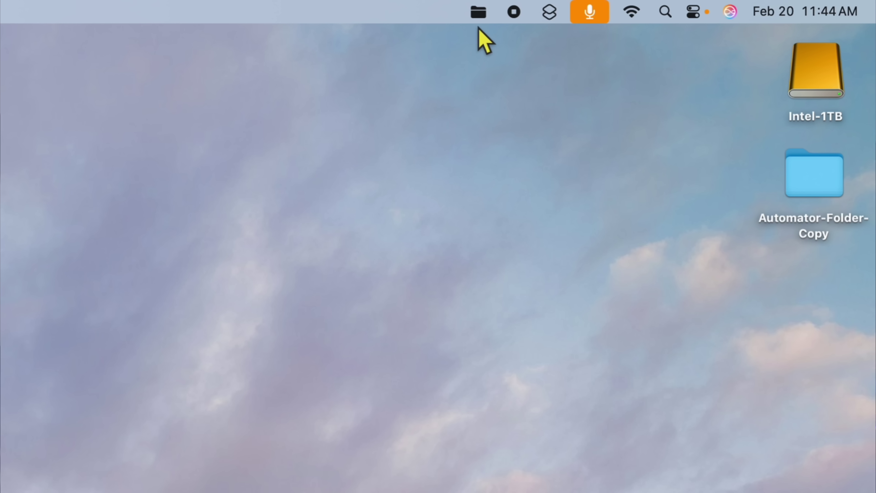
- Examine the Downloads folder's contents and subfolders in Folder Peek and in a Finder window
{"action": "left_click", "coordinate": [482, 18]}
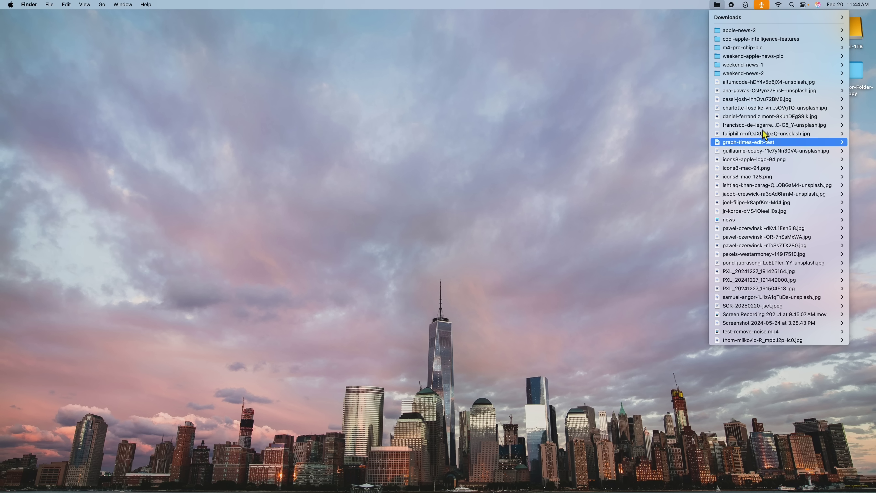
{"action": "mouse_move", "coordinate": [759, 30]}
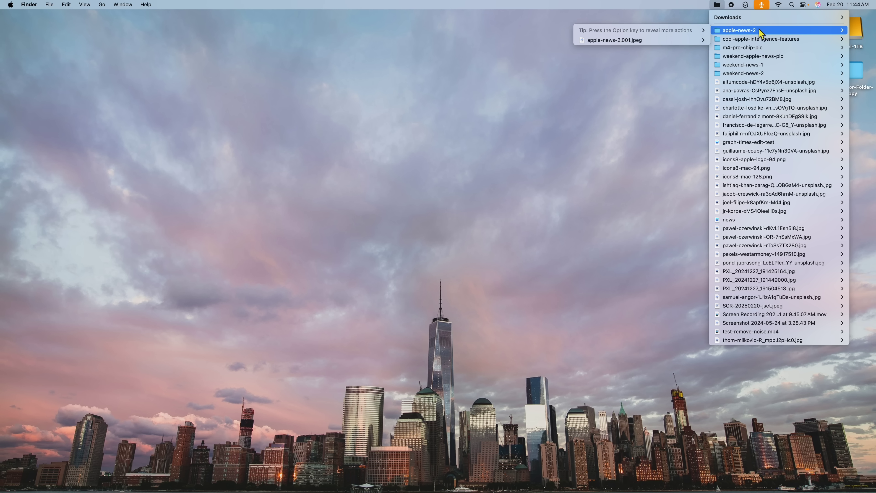
{"action": "mouse_move", "coordinate": [759, 48]}
{"action": "mouse_move", "coordinate": [761, 67]}
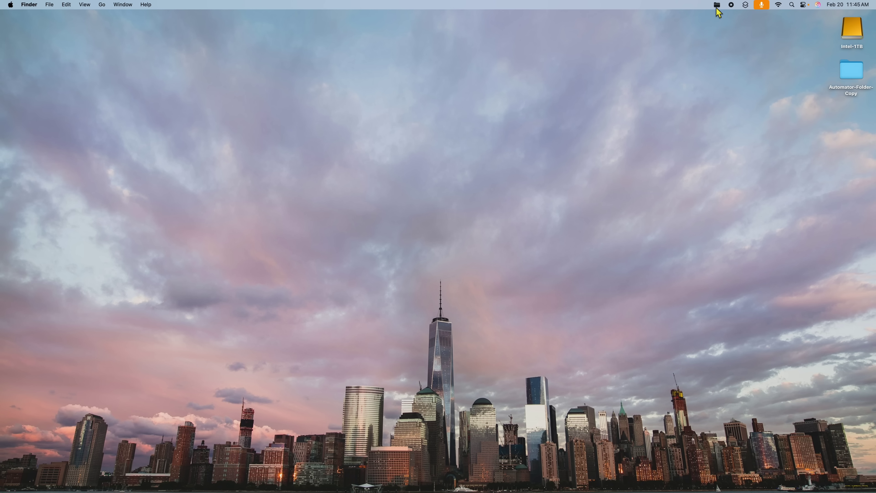
{"action": "key", "text": "alt+super+l"}
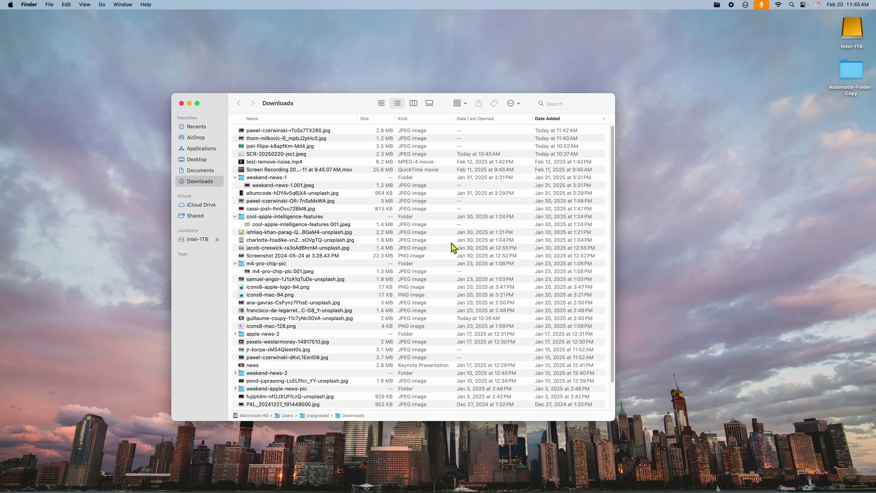
{"action": "left_click", "coordinate": [182, 104]}
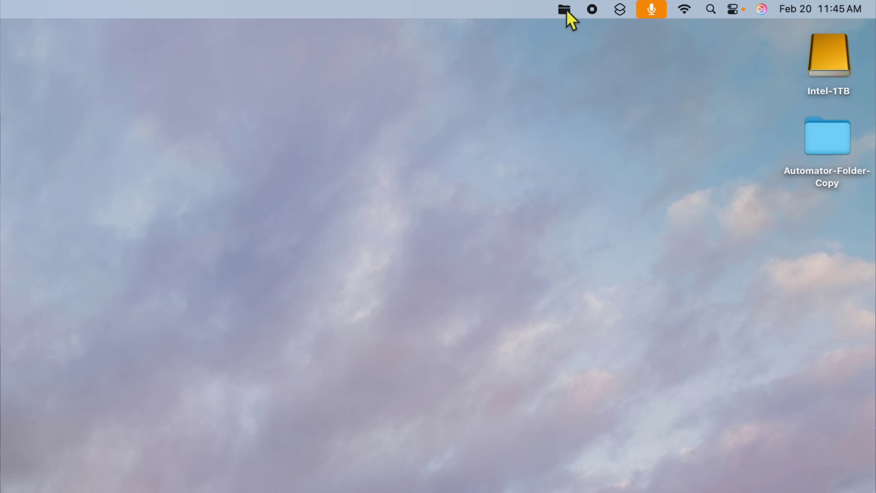
- Add the Applications folder to Folder Peek as a second folder
{"action": "left_click", "coordinate": [567, 13]}
{"action": "mouse_move", "coordinate": [574, 34]}
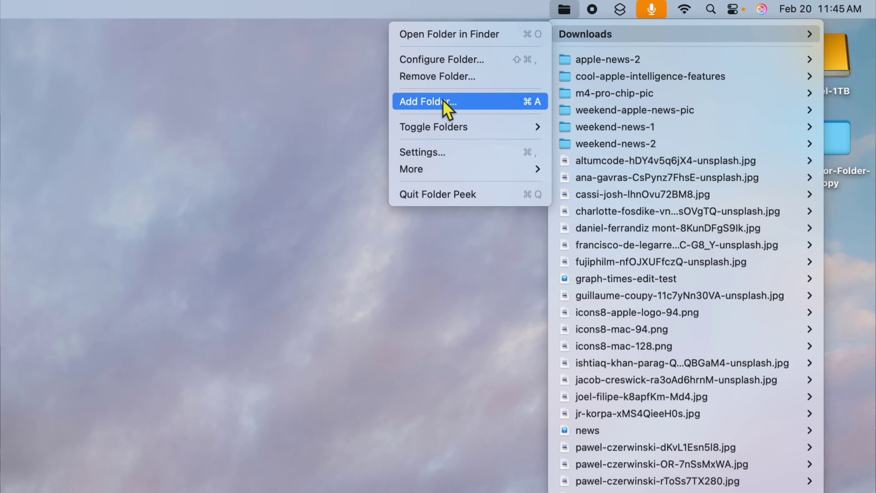
{"action": "left_click", "coordinate": [444, 108]}
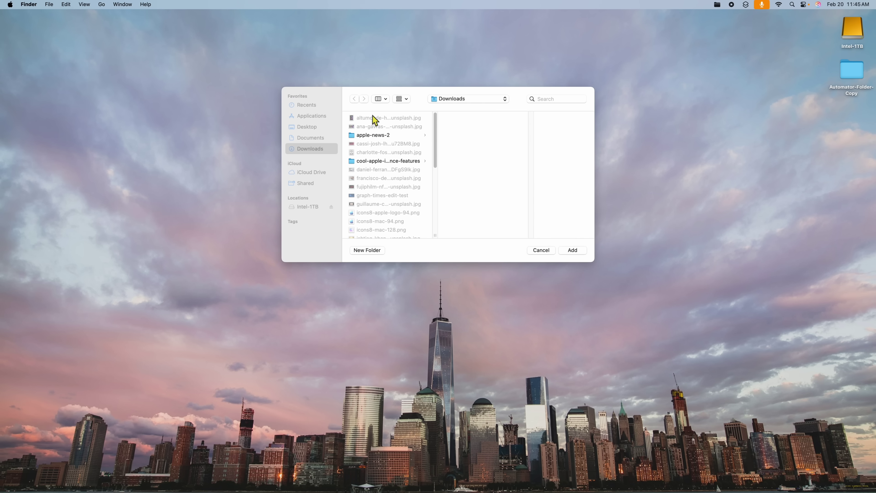
{"action": "left_click", "coordinate": [317, 116]}
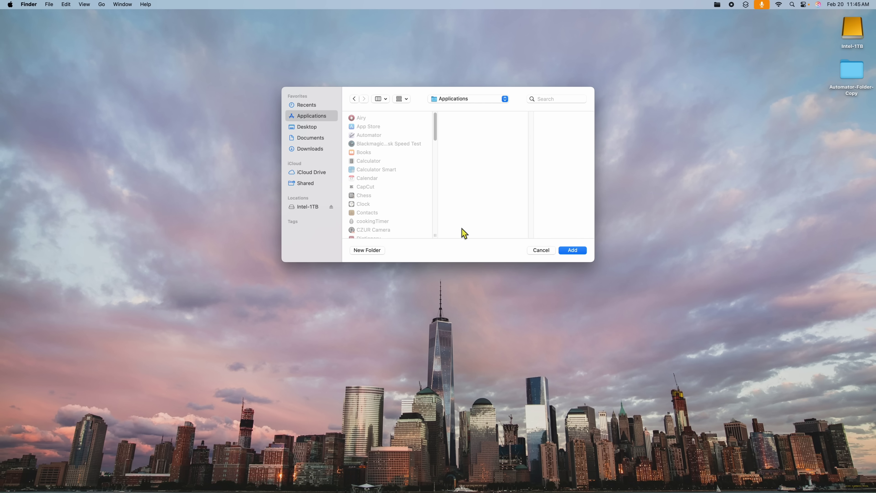
{"action": "left_click", "coordinate": [574, 252]}
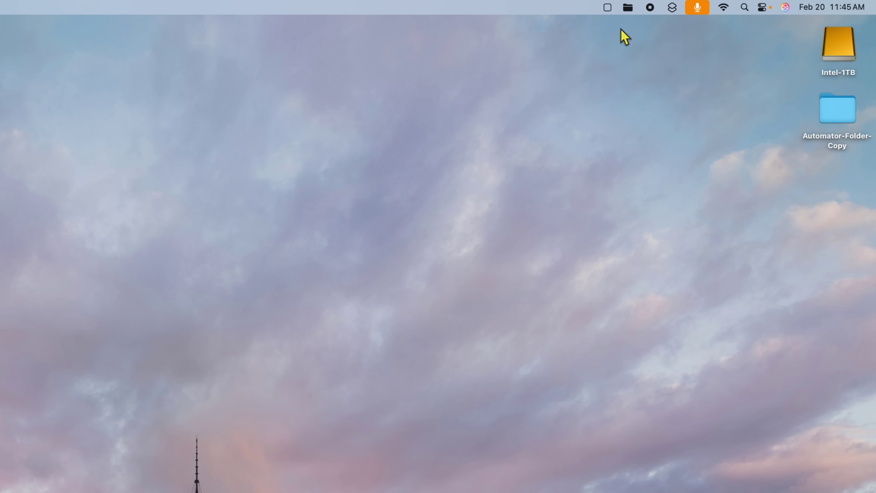
- Look through the applications listed in the newly added Folder Peek folder
{"action": "left_click", "coordinate": [629, 8]}
{"action": "left_click", "coordinate": [603, 92]}
{"action": "left_click", "coordinate": [608, 10]}
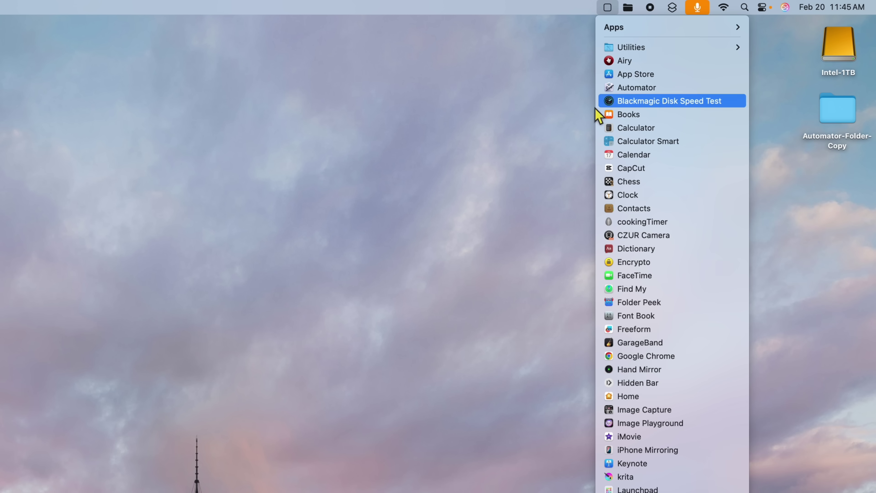
{"action": "left_click", "coordinate": [546, 111]}
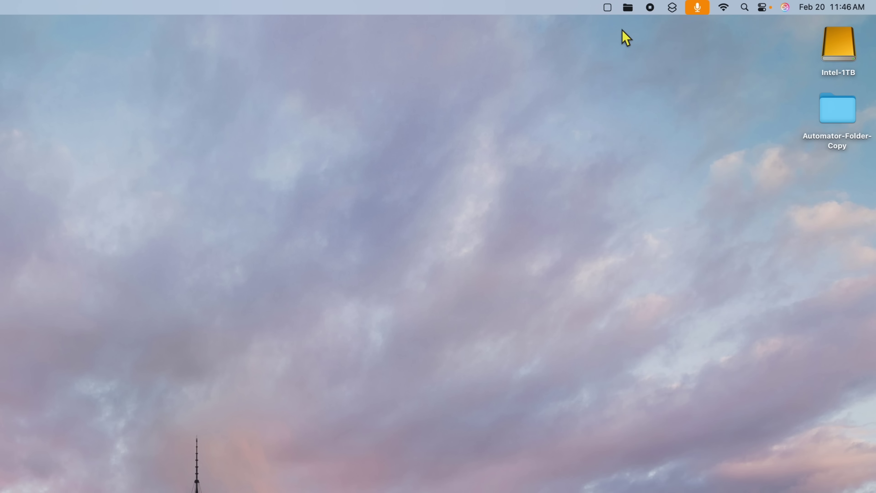
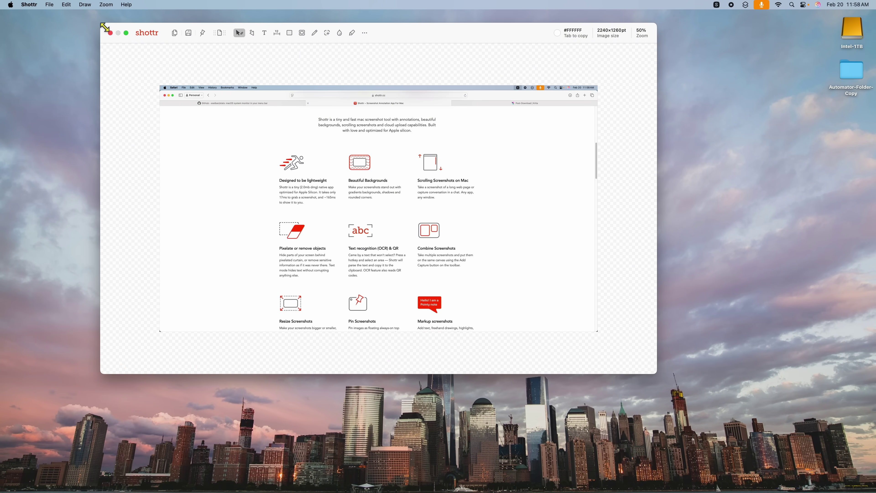
- In Shottr, examine the additional annotation tools and zoom the captured screenshot in to 200%
{"action": "left_click_drag", "start_coordinate": [414, 40], "coordinate": [455, 70]}
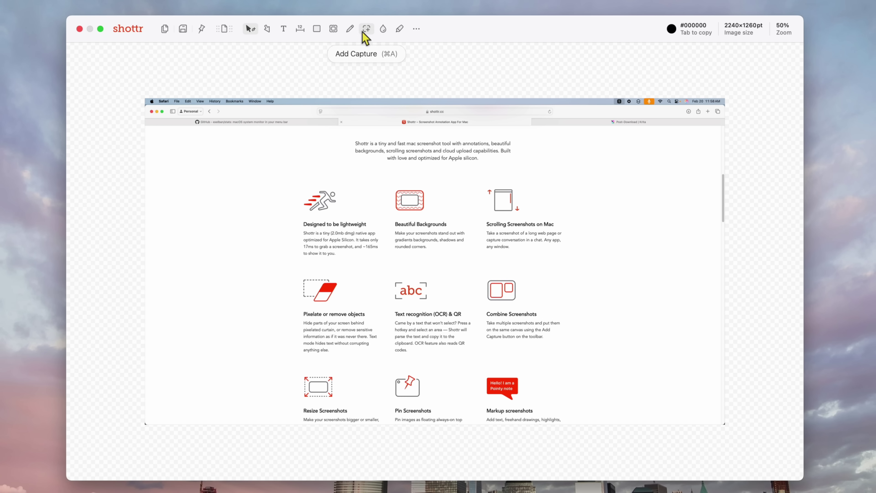
{"action": "left_click", "coordinate": [417, 31]}
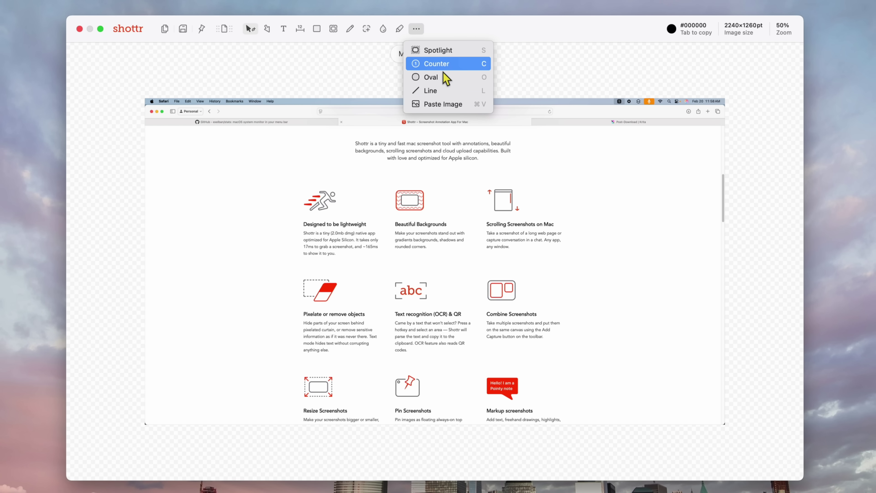
{"action": "left_click", "coordinate": [448, 27]}
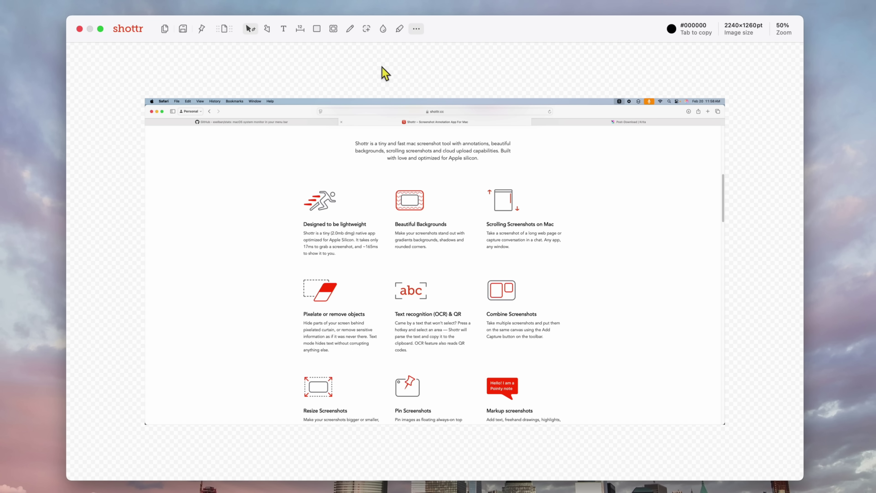
{"action": "key", "text": "z"}
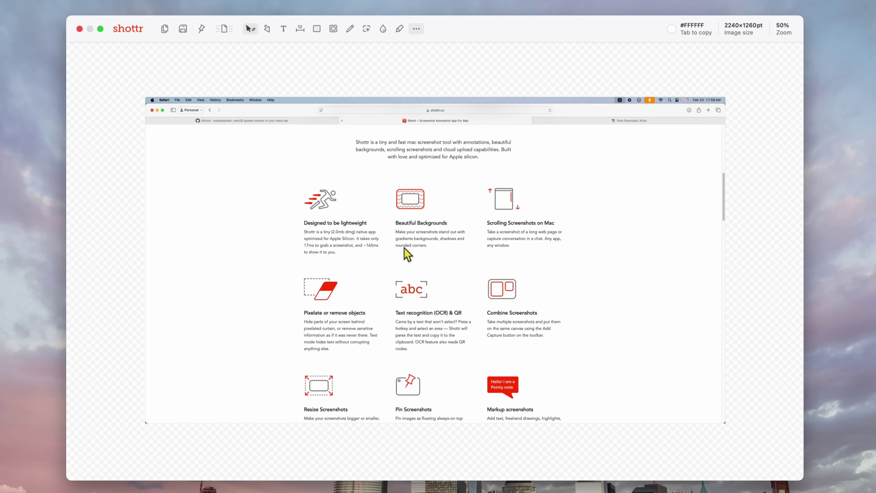
{"action": "scroll", "coordinate": [407, 255], "scroll_direction": "up", "scroll_amount": 3}
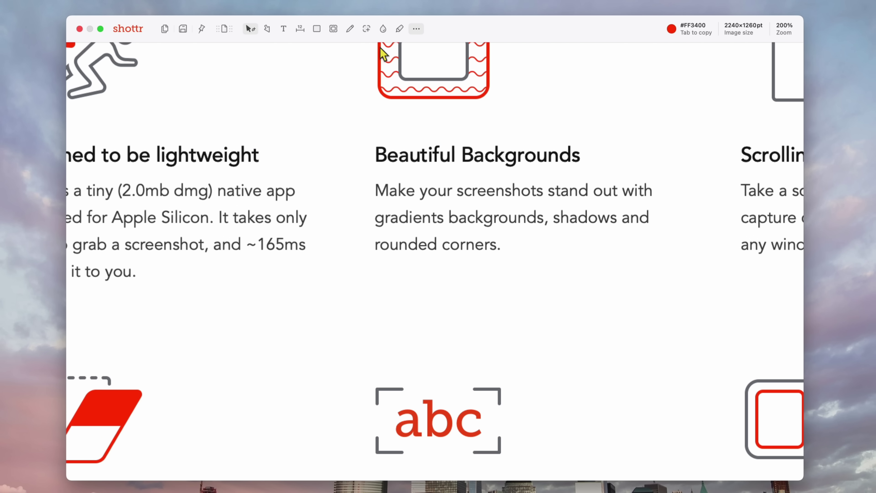
- Blur the description paragraph under the "Beautiful Backgrounds" heading in the screenshot
{"action": "left_click", "coordinate": [383, 29]}
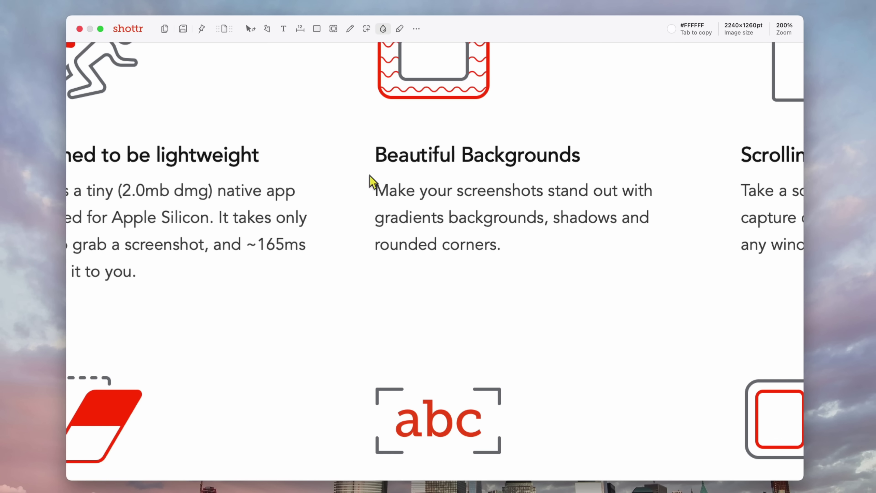
{"action": "left_click_drag", "start_coordinate": [367, 176], "coordinate": [679, 272]}
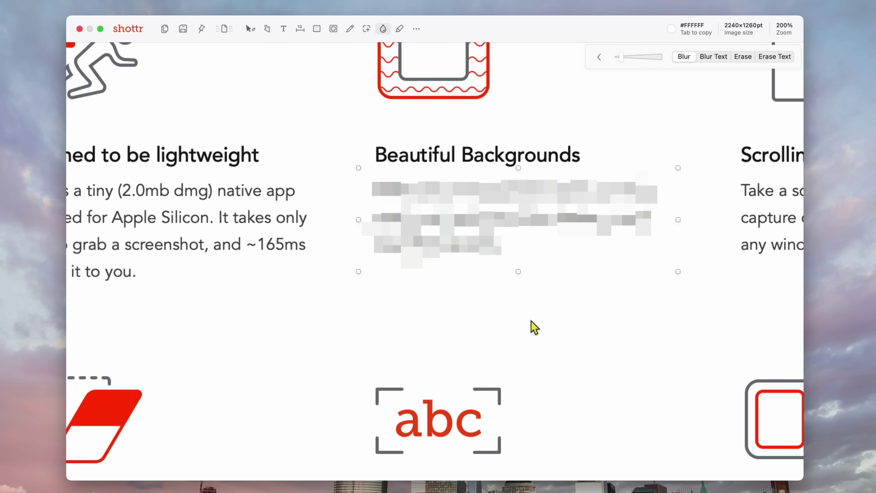
{"action": "left_click", "coordinate": [534, 327]}
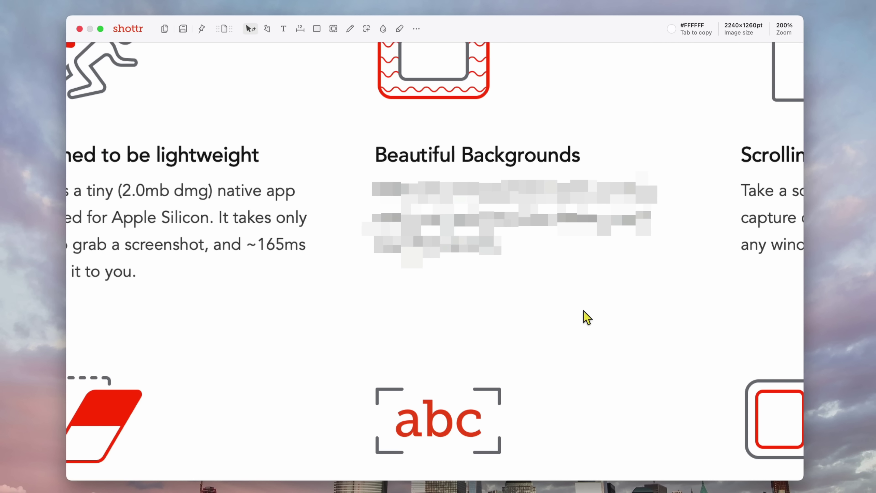
- Cover the description paragraph under "Designed to be lightweight" with a blur area and switch that area to Erase
{"action": "scroll", "coordinate": [581, 312], "scroll_direction": "down", "scroll_amount": 3}
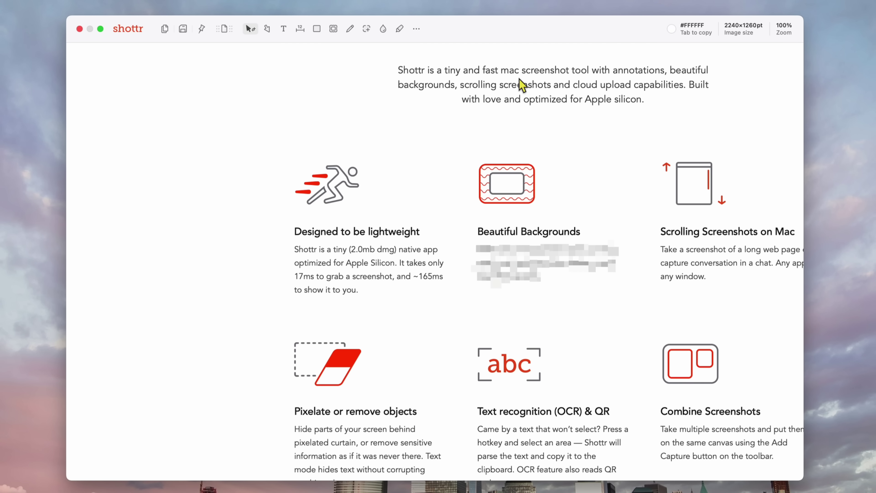
{"action": "left_click", "coordinate": [382, 30]}
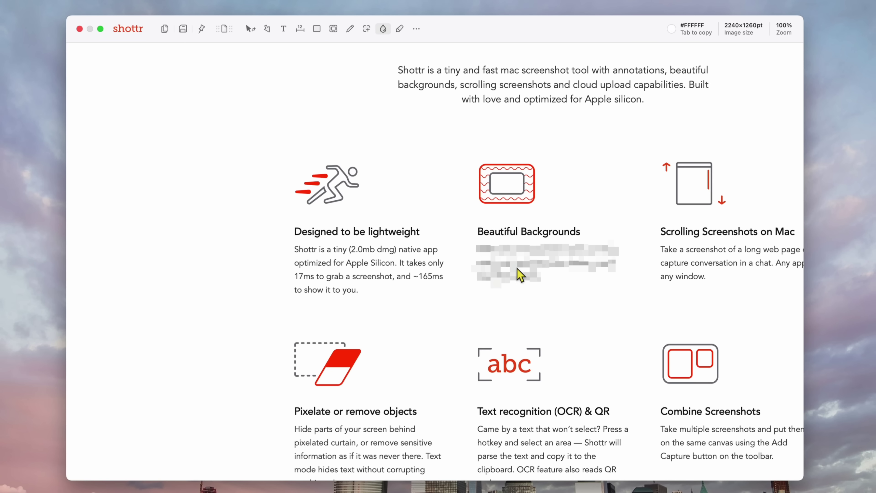
{"action": "left_click_drag", "start_coordinate": [287, 242], "coordinate": [454, 307]}
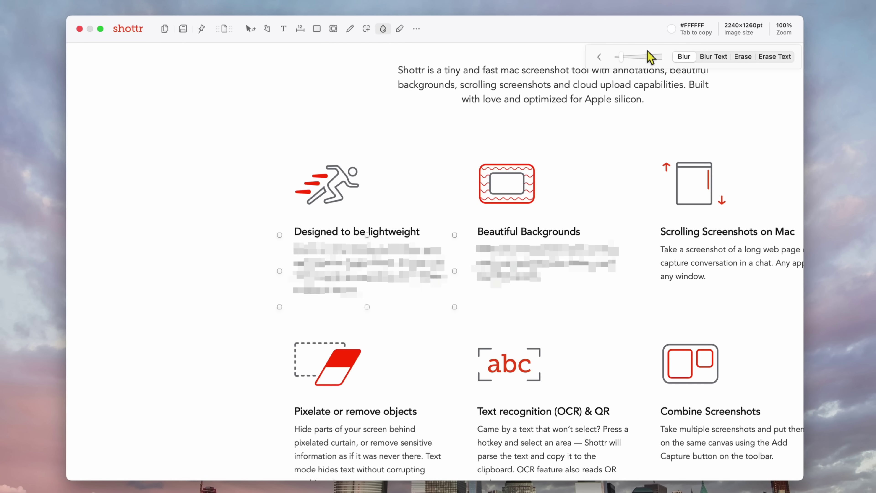
{"action": "left_click", "coordinate": [747, 61]}
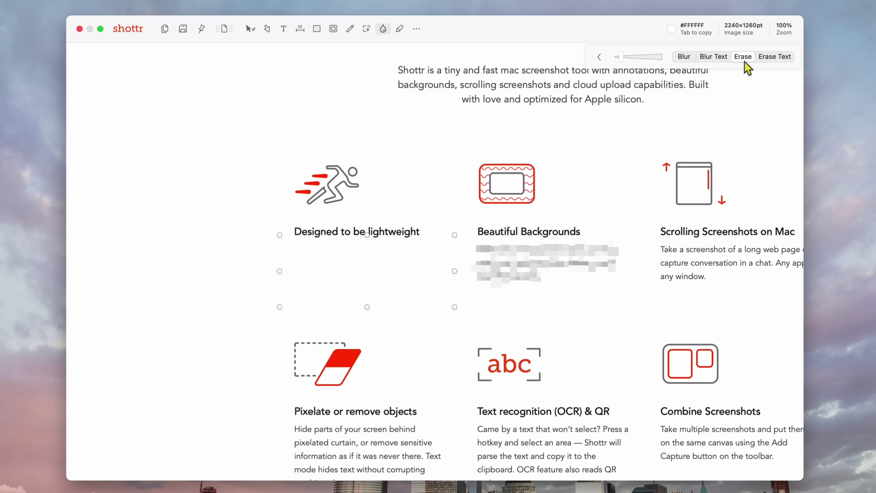
{"action": "key", "text": "Escape"}
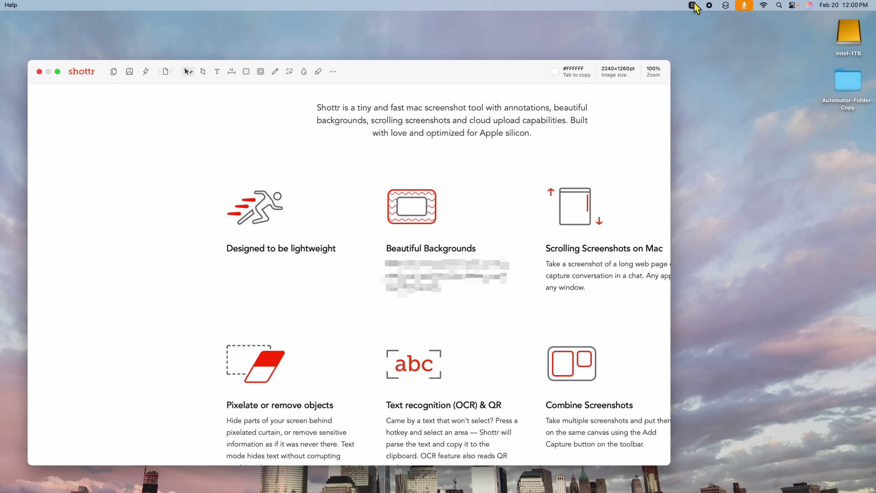
- Examine Shottr's capture options, including Scrolling Capture and Recognize Text/QR
{"action": "left_click", "coordinate": [693, 5]}
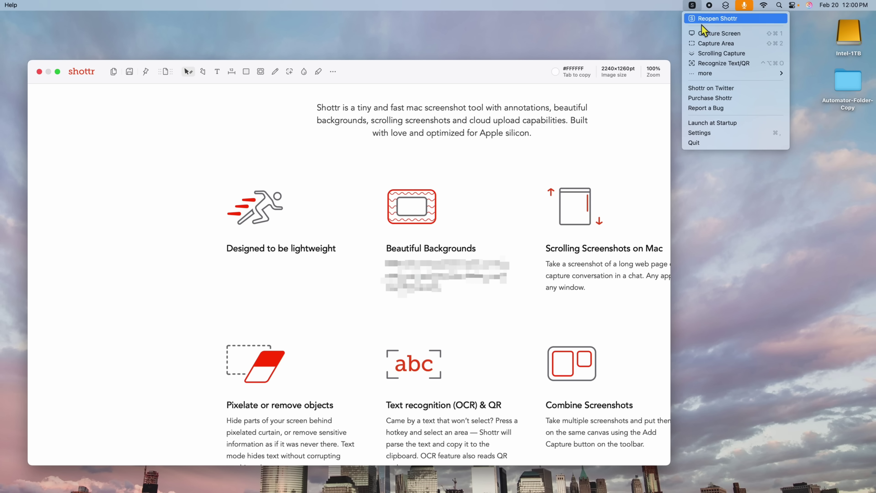
{"action": "left_click", "coordinate": [709, 54]}
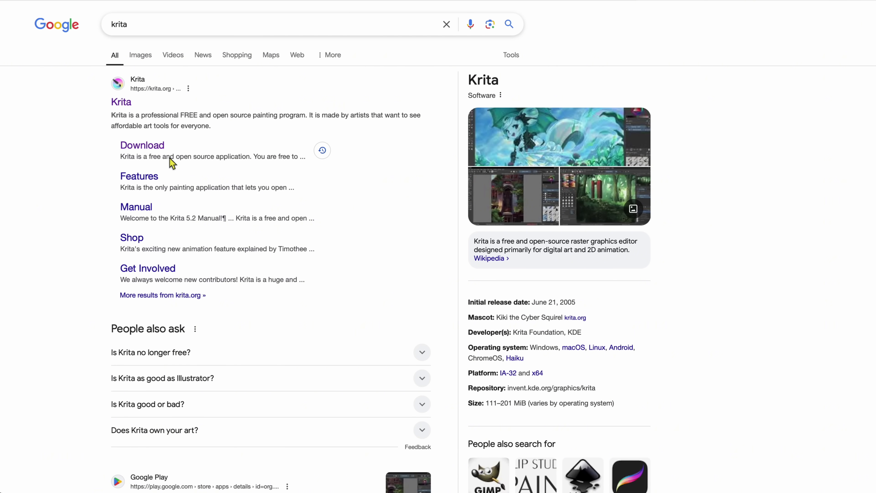
- Open Krita's download page from the Google search results and launch the installed Krita app
{"action": "left_click", "coordinate": [162, 148]}
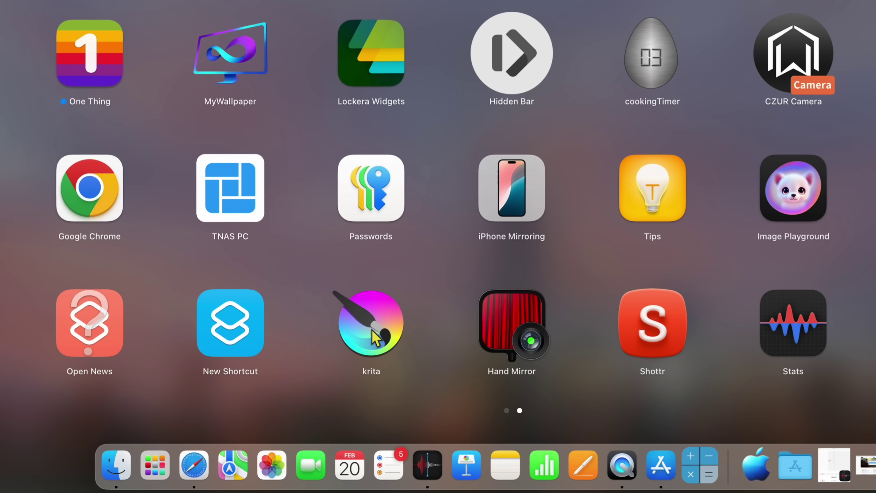
{"action": "left_click", "coordinate": [372, 330]}
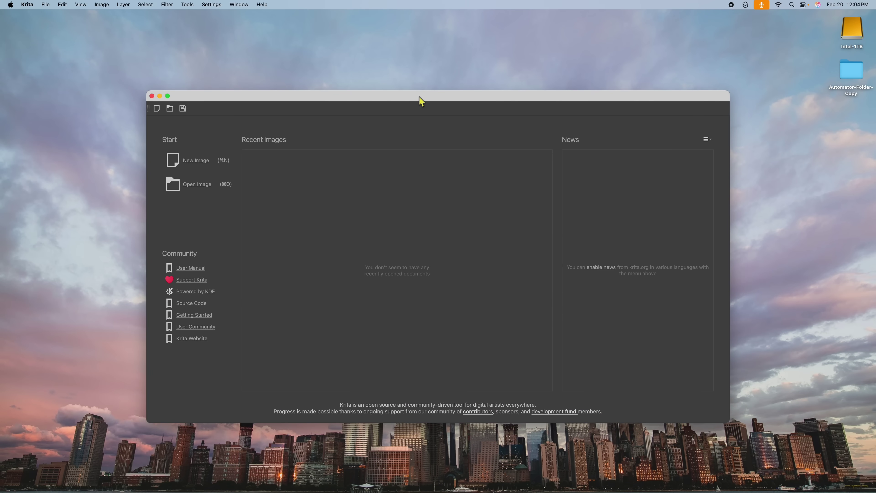
{"action": "left_click_drag", "start_coordinate": [420, 98], "coordinate": [420, 85]}
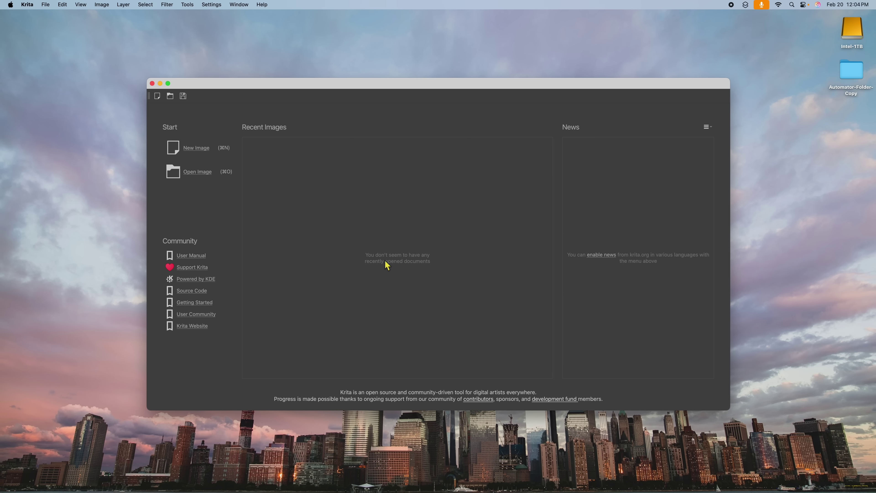
- Open the first JPEG image listed in Finder's Downloads folder with Krita, and enlarge and reposition the Krita window
{"action": "left_click", "coordinate": [181, 476]}
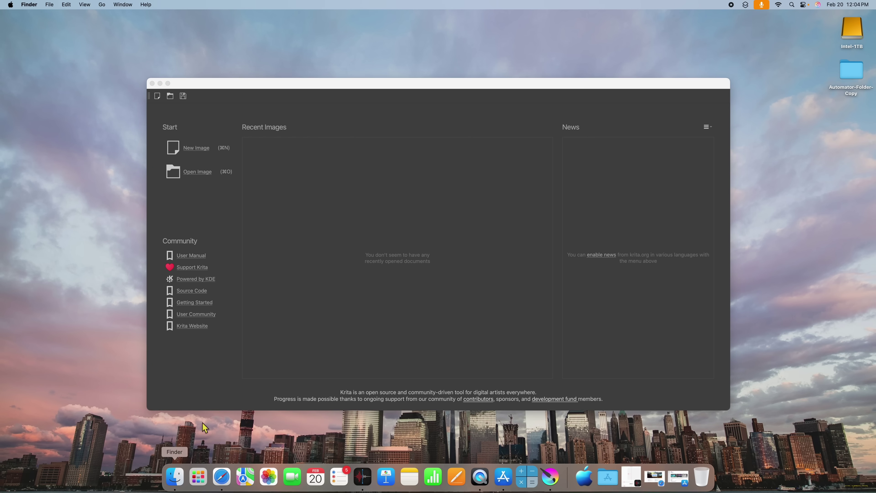
{"action": "left_click", "coordinate": [199, 182]}
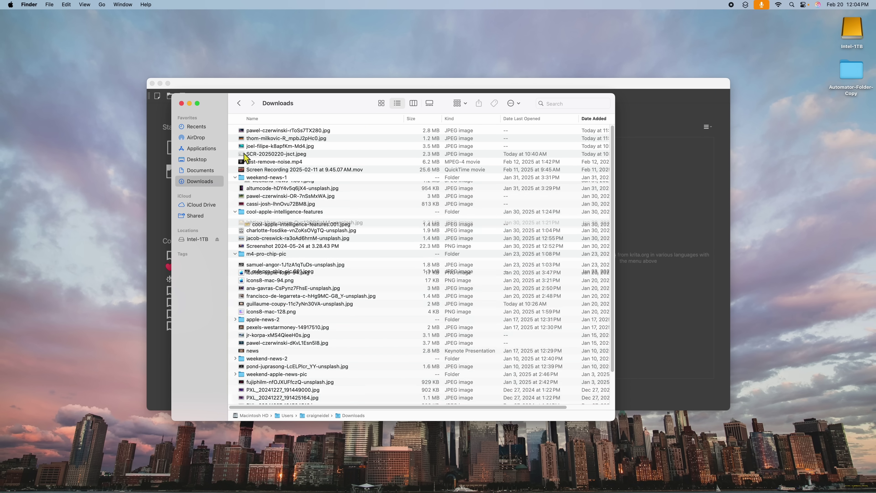
{"action": "right_click", "coordinate": [278, 131]}
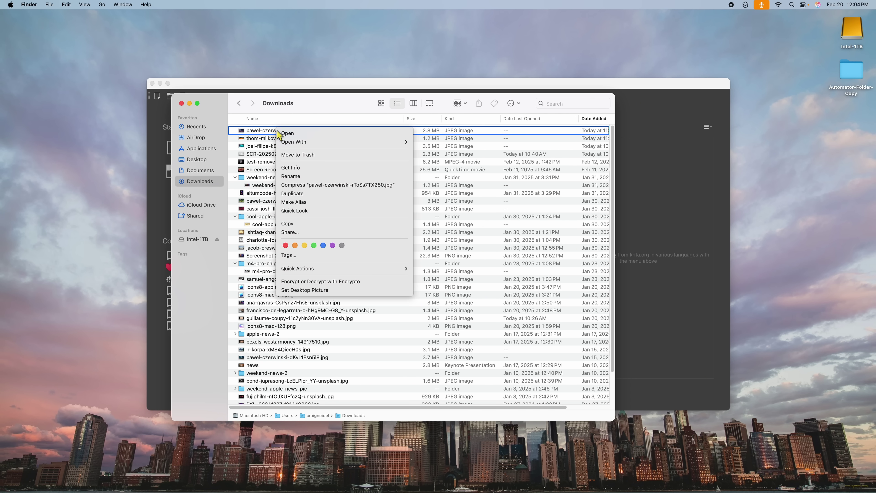
{"action": "mouse_move", "coordinate": [284, 142]}
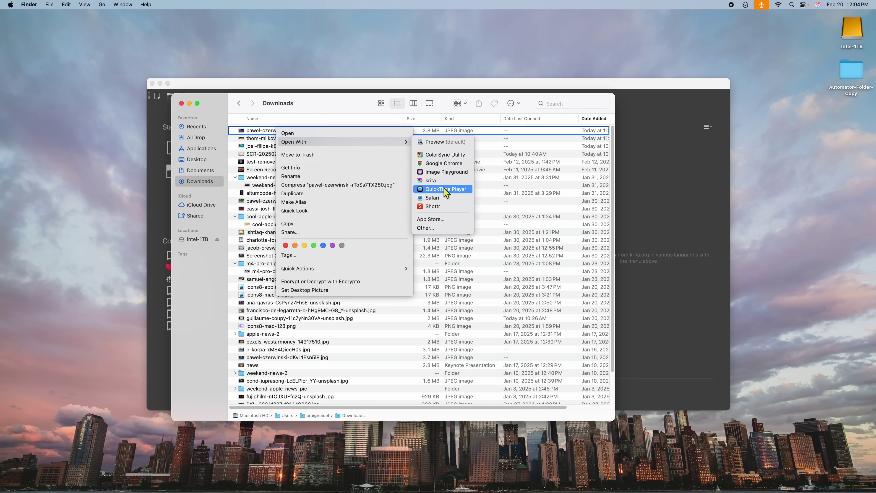
{"action": "left_click", "coordinate": [435, 180]}
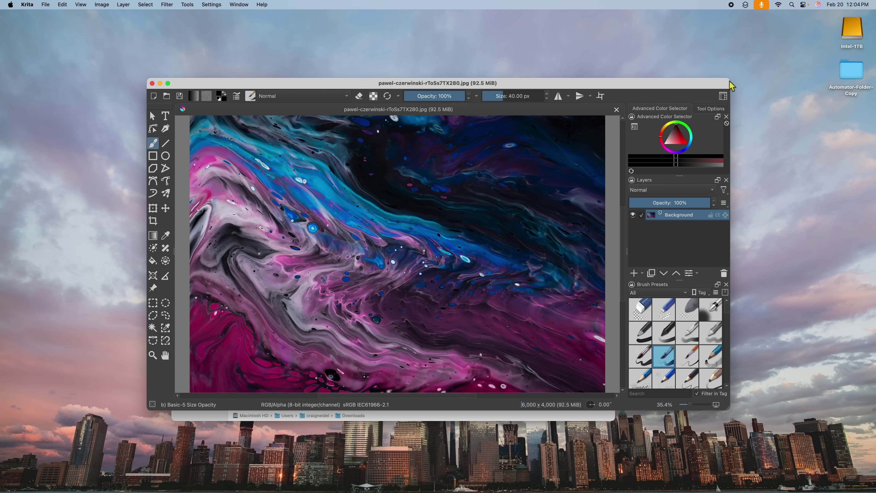
{"action": "left_click_drag", "start_coordinate": [729, 80], "coordinate": [875, 17]}
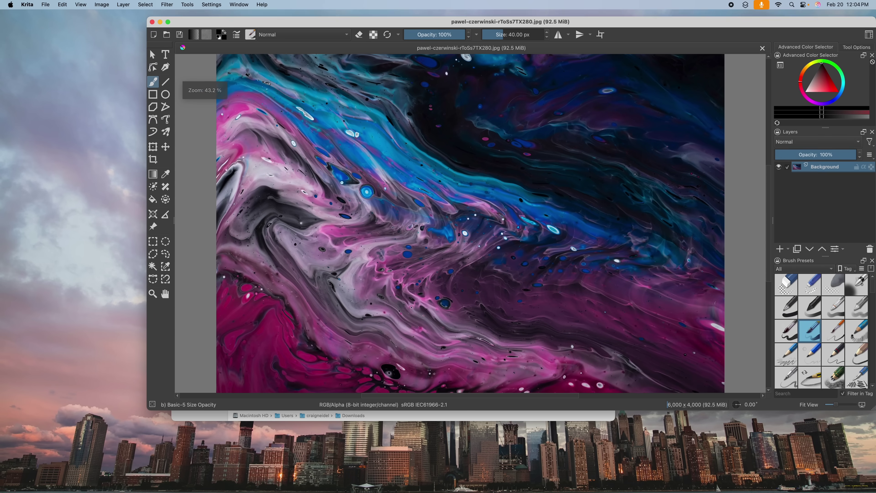
{"action": "left_click_drag", "start_coordinate": [700, 25], "coordinate": [627, 45]}
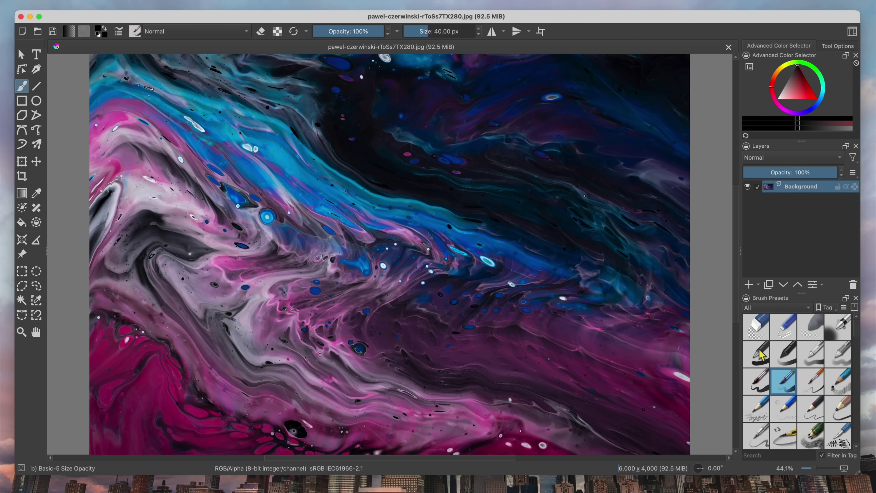
- Paint a zigzag stroke over the image's dark area with the Basic-1 brush in a muted red
{"action": "left_click", "coordinate": [762, 357]}
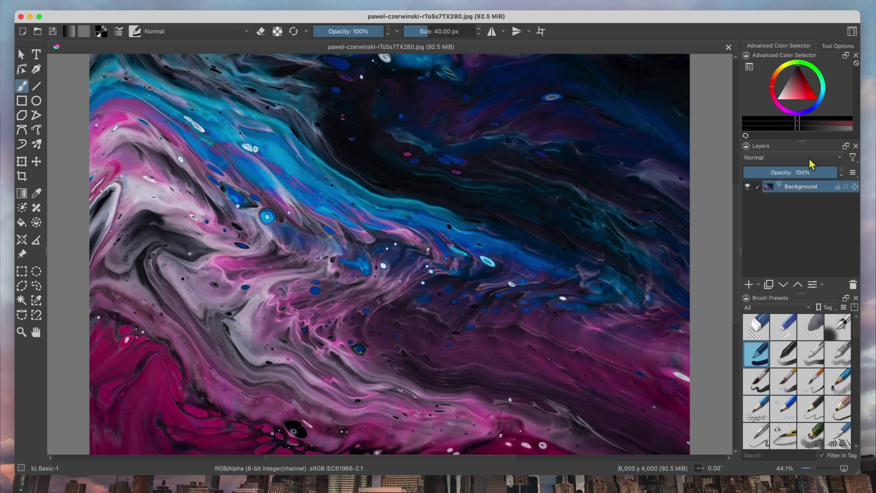
{"action": "left_click_drag", "start_coordinate": [801, 68], "coordinate": [815, 131]}
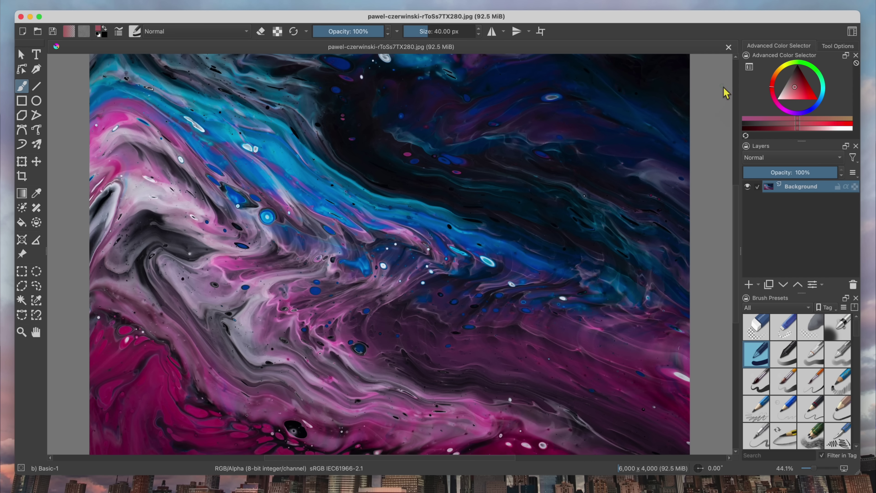
{"action": "mouse_move", "coordinate": [421, 153]}
{"action": "left_mouse_down"}
{"action": "mouse_move", "coordinate": [462, 204]}
{"action": "mouse_move", "coordinate": [485, 280]}
{"action": "mouse_move", "coordinate": [544, 310]}
{"action": "mouse_move", "coordinate": [586, 274]}
{"action": "left_mouse_up"}
- Paint one curved stroke with the Basic-3 Flow brush and another with Pencil-3 Large 4B over the image's dark area
{"action": "left_click", "coordinate": [811, 353]}
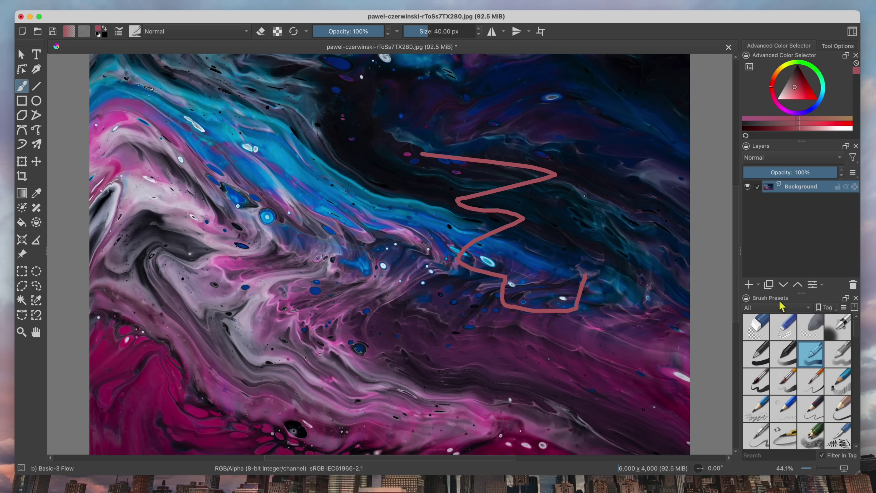
{"action": "mouse_move", "coordinate": [629, 124]}
{"action": "left_mouse_down"}
{"action": "mouse_move", "coordinate": [614, 194]}
{"action": "mouse_move", "coordinate": [567, 233]}
{"action": "left_mouse_up"}
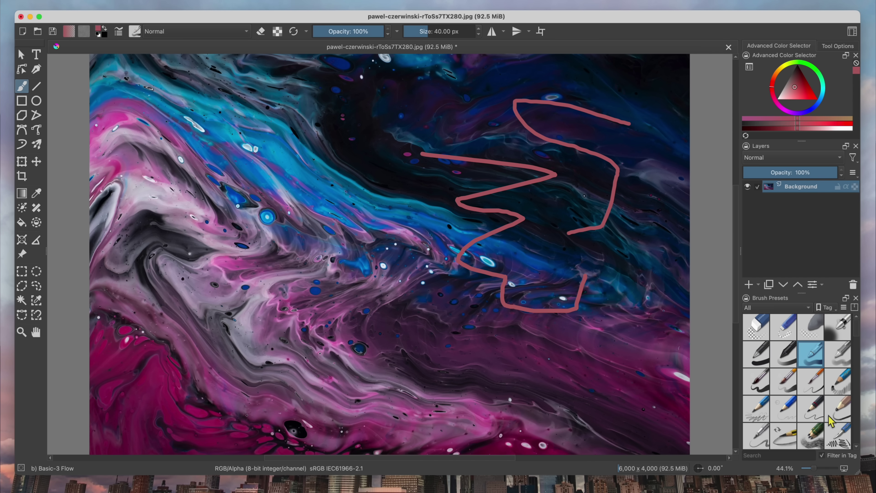
{"action": "left_click", "coordinate": [839, 409]}
{"action": "mouse_move", "coordinate": [642, 272]}
{"action": "left_mouse_down"}
{"action": "mouse_move", "coordinate": [560, 260]}
{"action": "mouse_move", "coordinate": [579, 196]}
{"action": "left_mouse_up"}
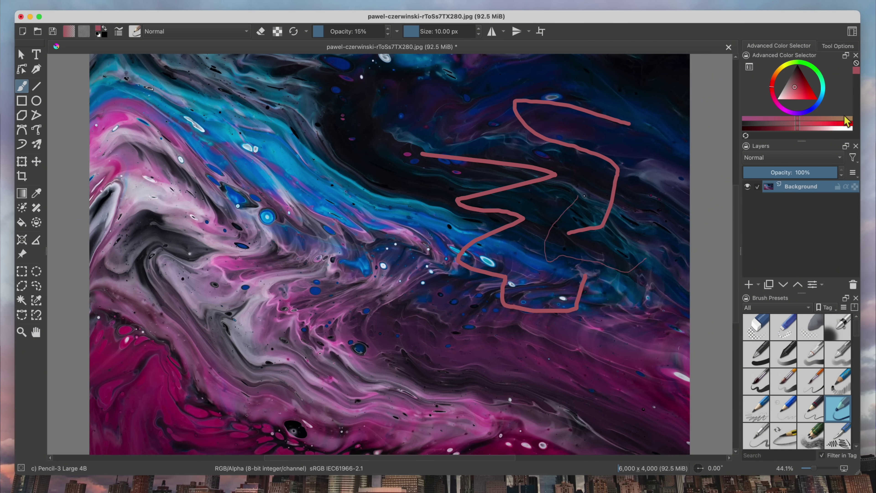